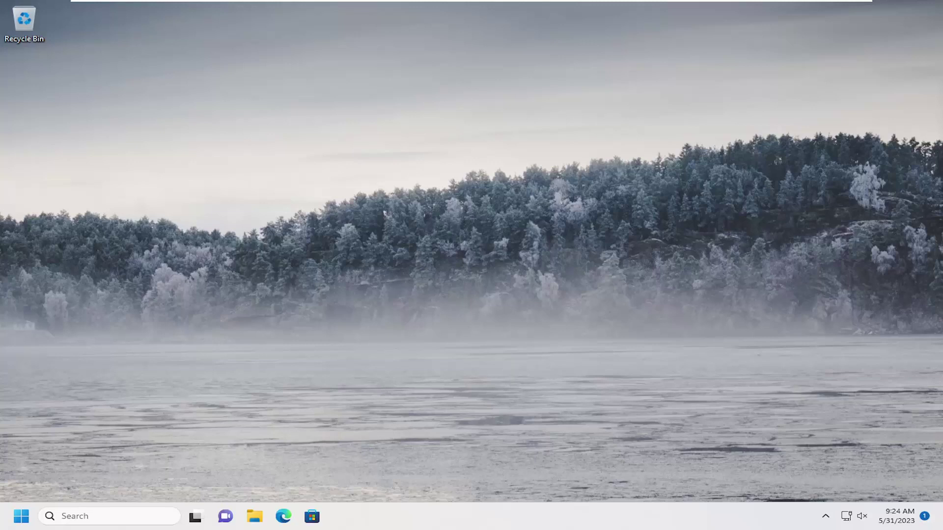
# Search Windows for "task sc" to find Task Scheduler
pyautogui.click(114, 519)
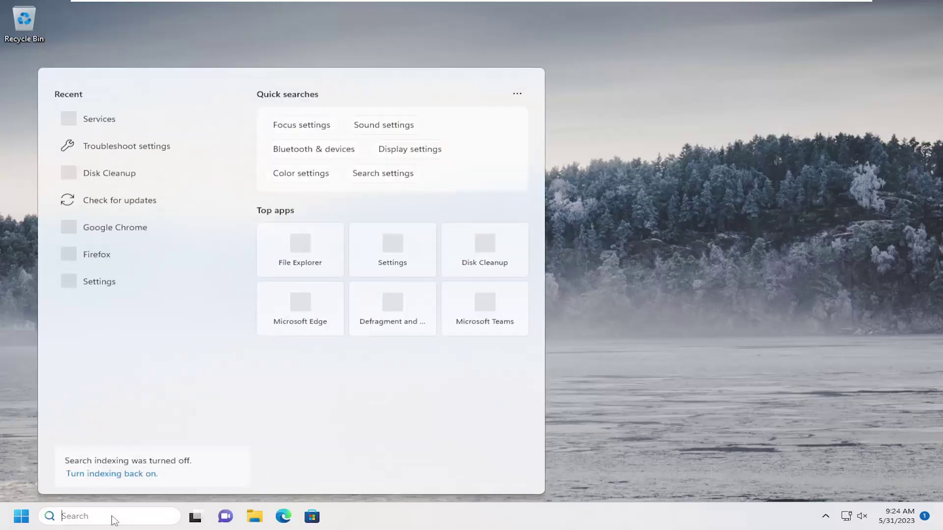
pyautogui.write('task sc')
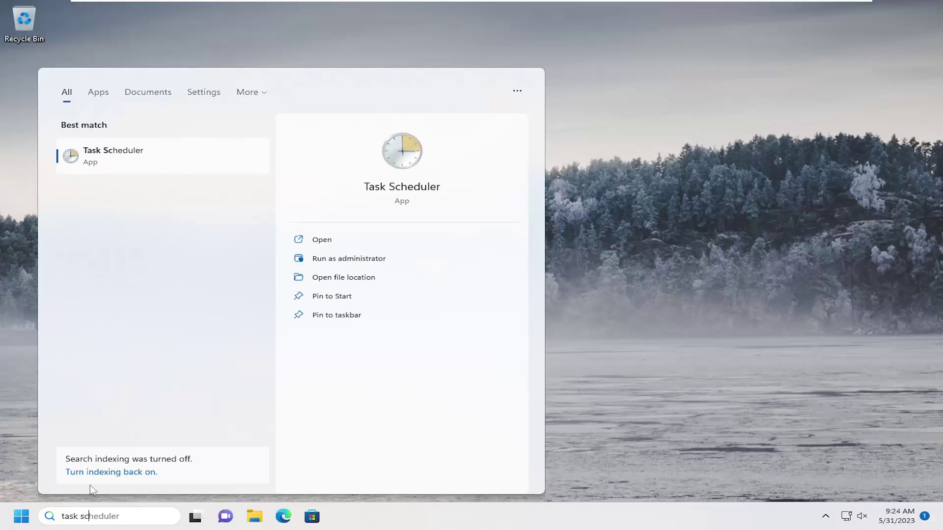
# Launch Task Scheduler from the search results and enlarge its window to show the Summary page
pyautogui.click(112, 155)
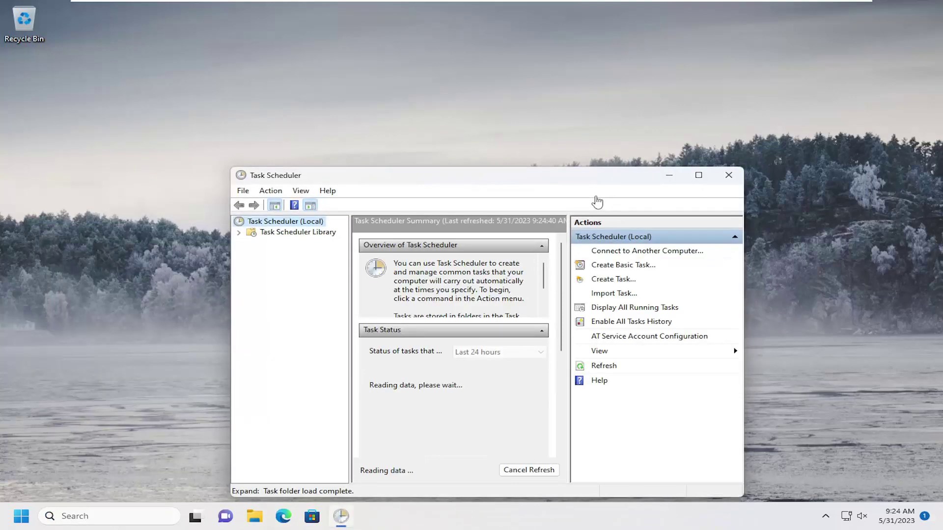
pyautogui.moveTo(540, 146); pyautogui.dragTo(533, 51)
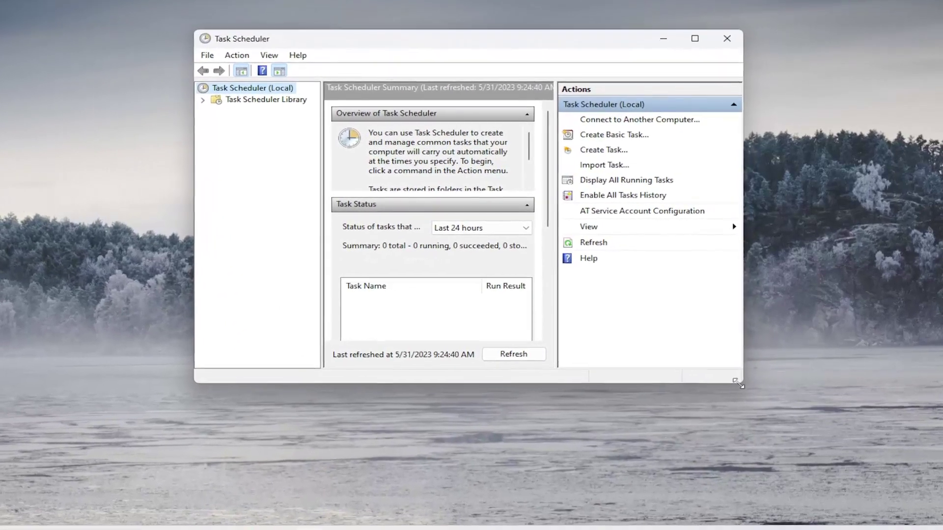
pyautogui.moveTo(740, 361); pyautogui.dragTo(876, 432)
pyautogui.moveTo(891, 472); pyautogui.dragTo(910, 495)
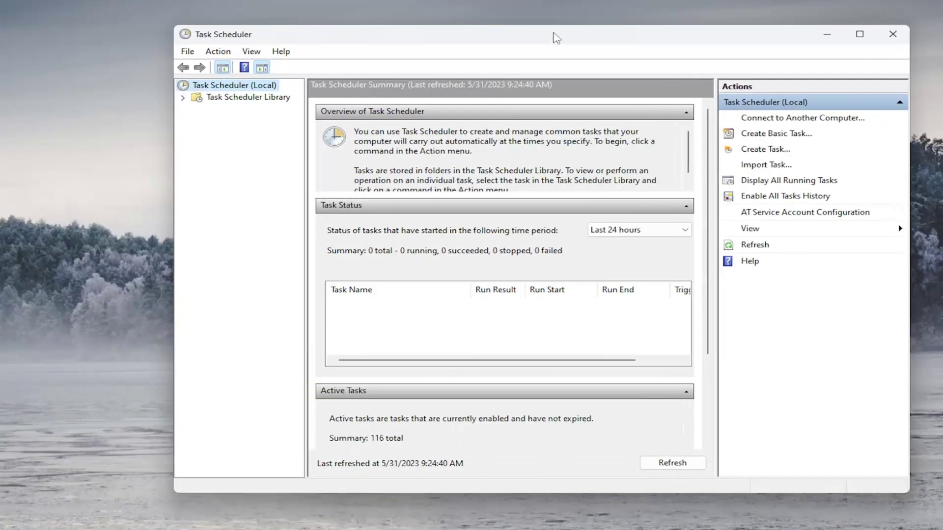
pyautogui.moveTo(553, 36); pyautogui.dragTo(480, 36)
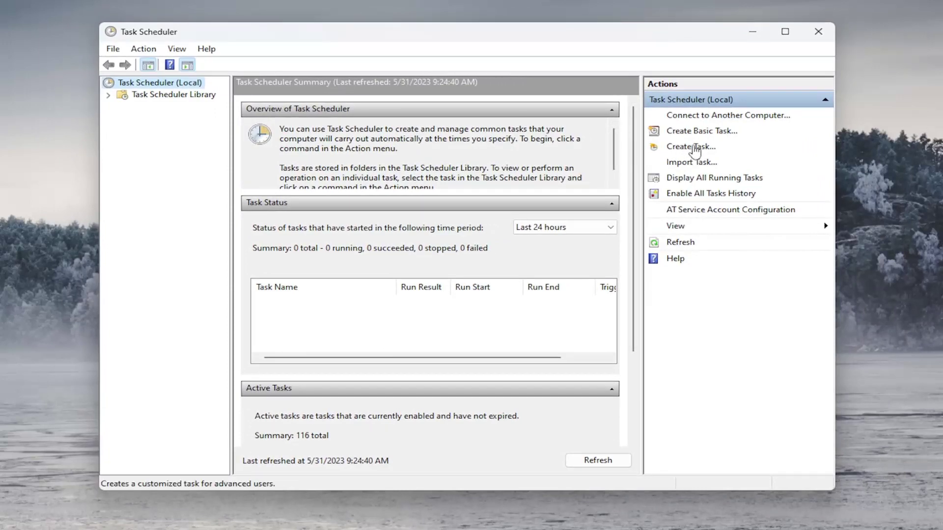
# Start a new task with Create Task and set Configure for to Windows 10
pyautogui.click(694, 147)
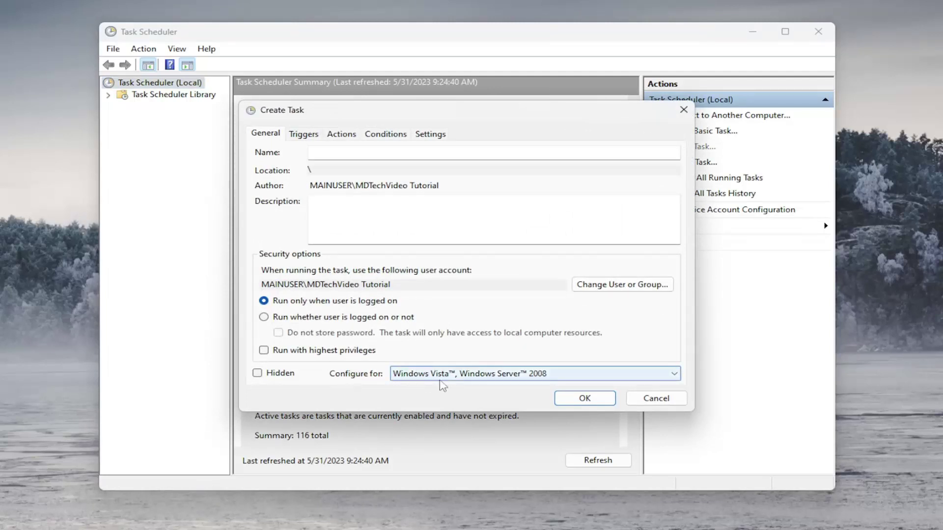
pyautogui.click(668, 373)
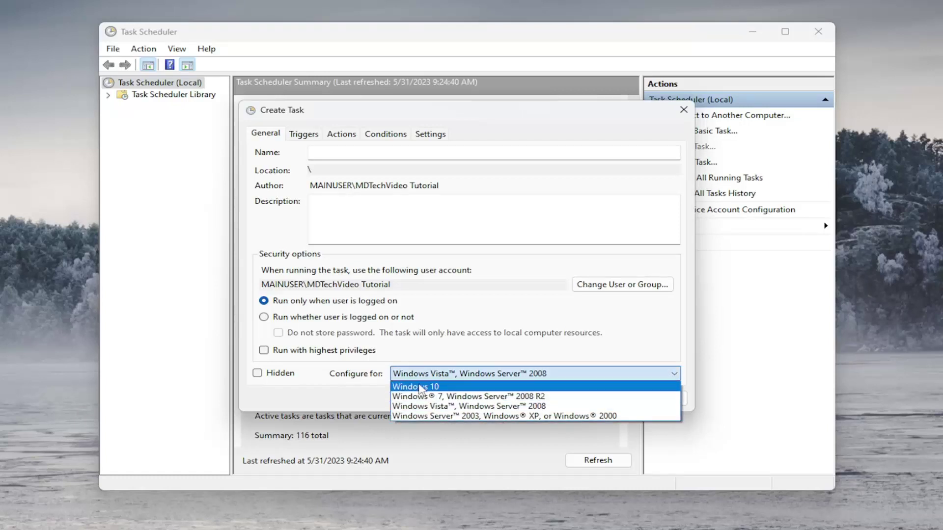
pyautogui.click(420, 388)
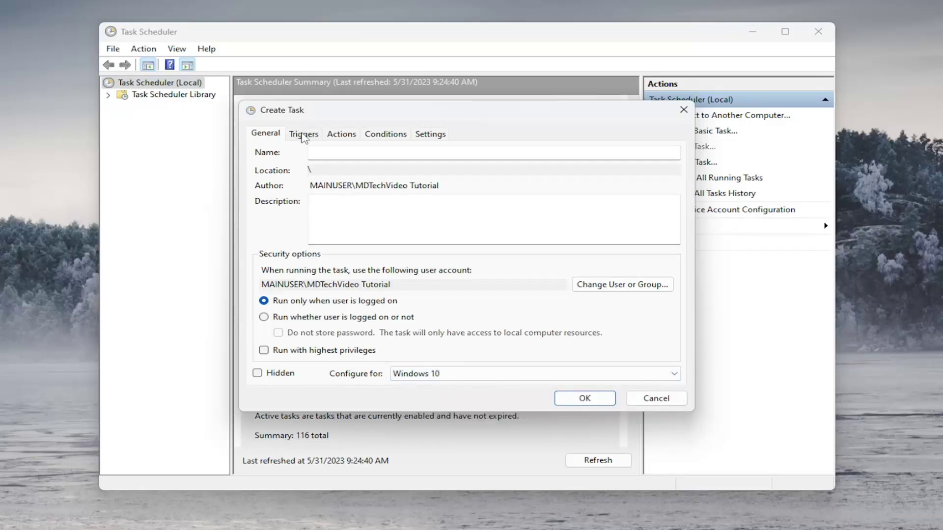
# Add a new trigger that begins the task At startup
pyautogui.click(303, 135)
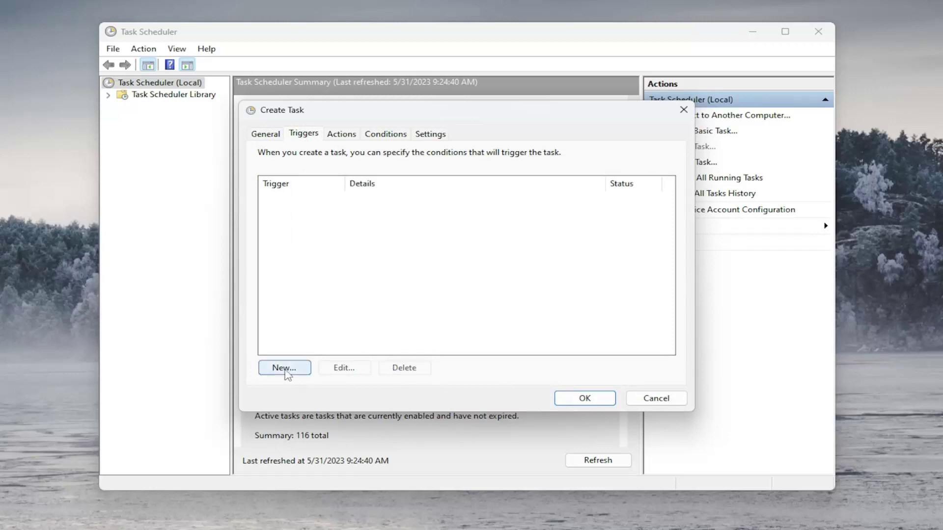
pyautogui.click(285, 368)
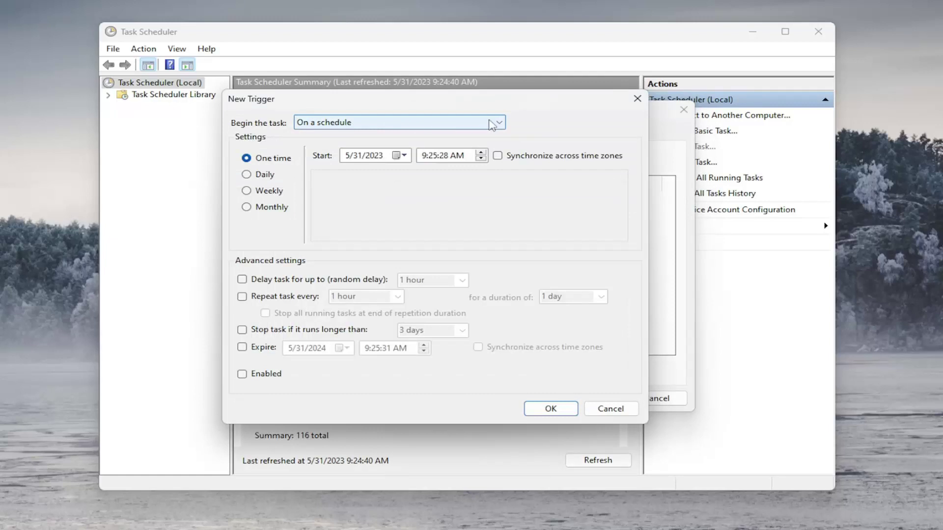
pyautogui.click(492, 124)
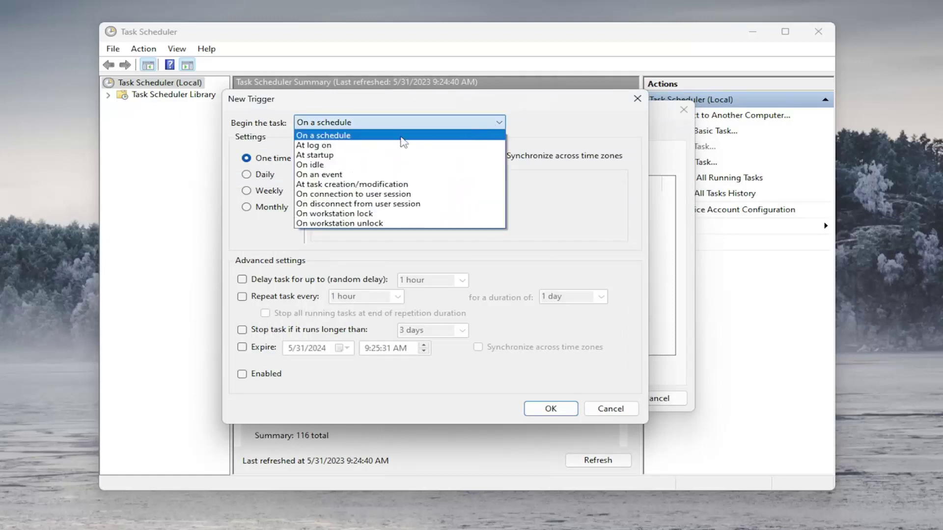
pyautogui.press('Escape')
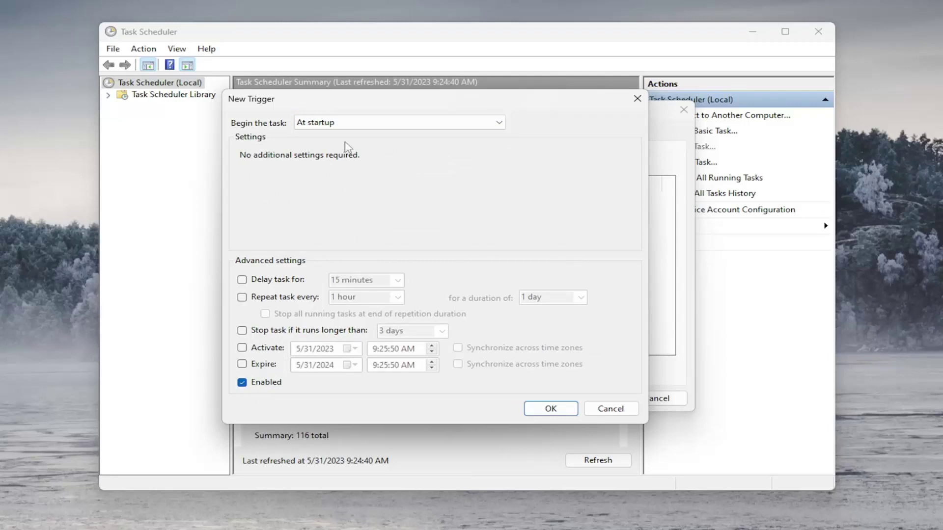
pyautogui.click(551, 410)
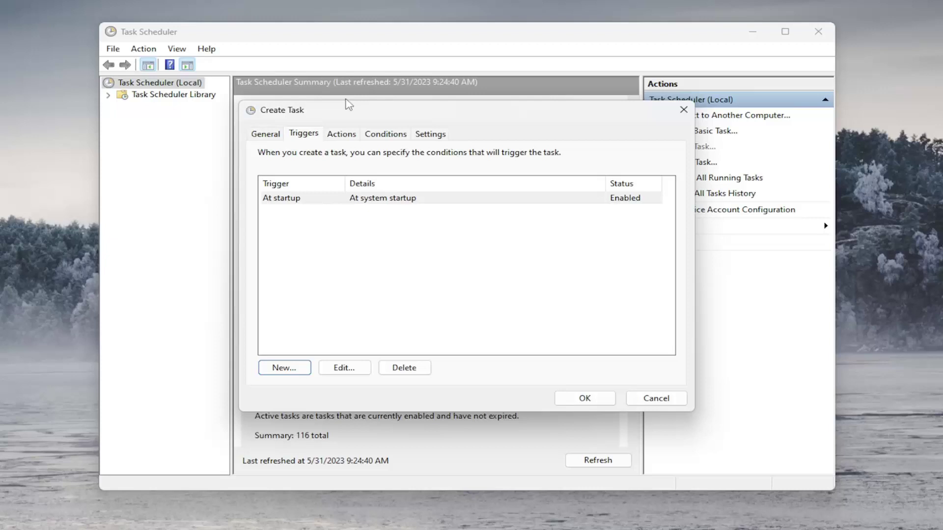
# Add a new Start a program action on the Actions tab
pyautogui.click(344, 139)
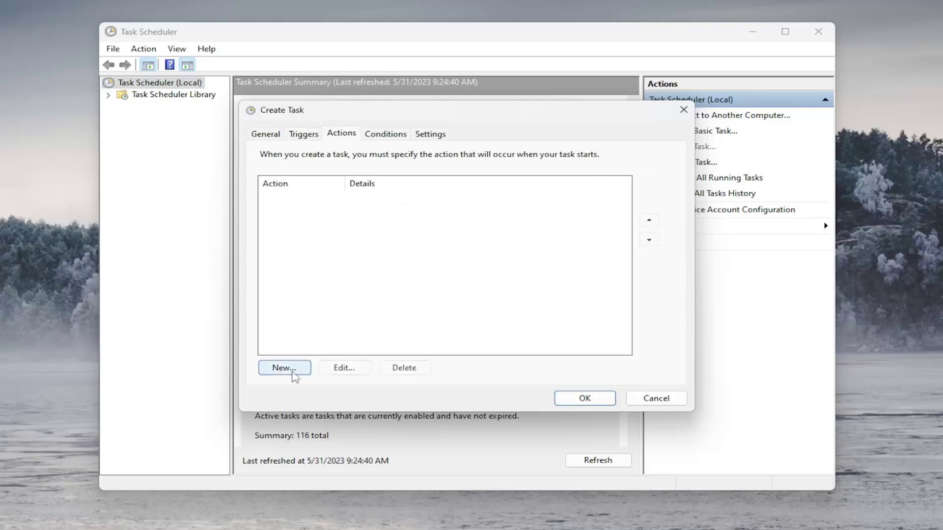
pyautogui.click(291, 370)
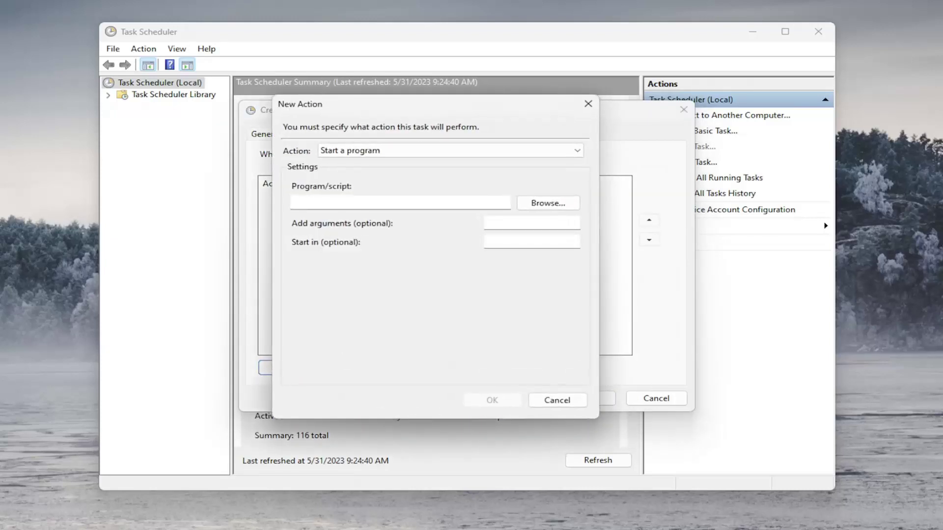
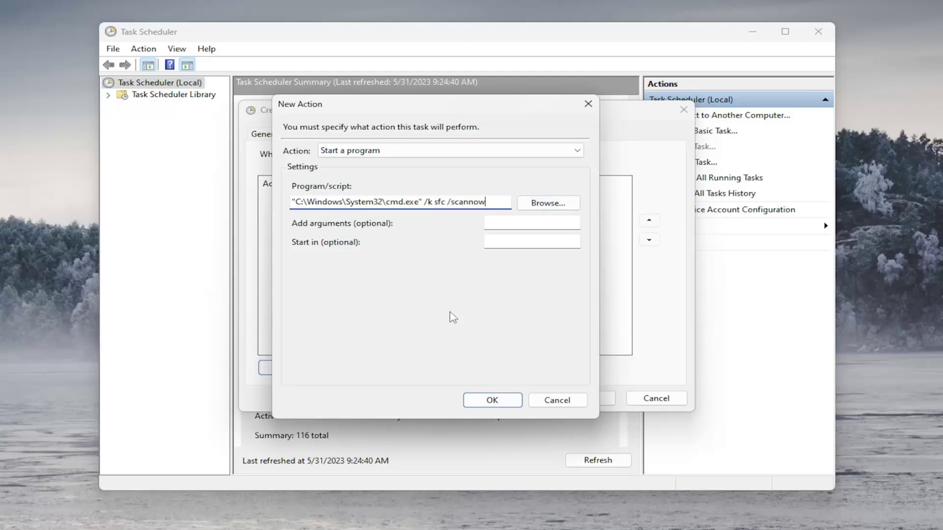
# Confirm the cmd.exe action with /k sfc /scannow as arguments, then save the task as 'Command Example'
pyautogui.click(483, 400)
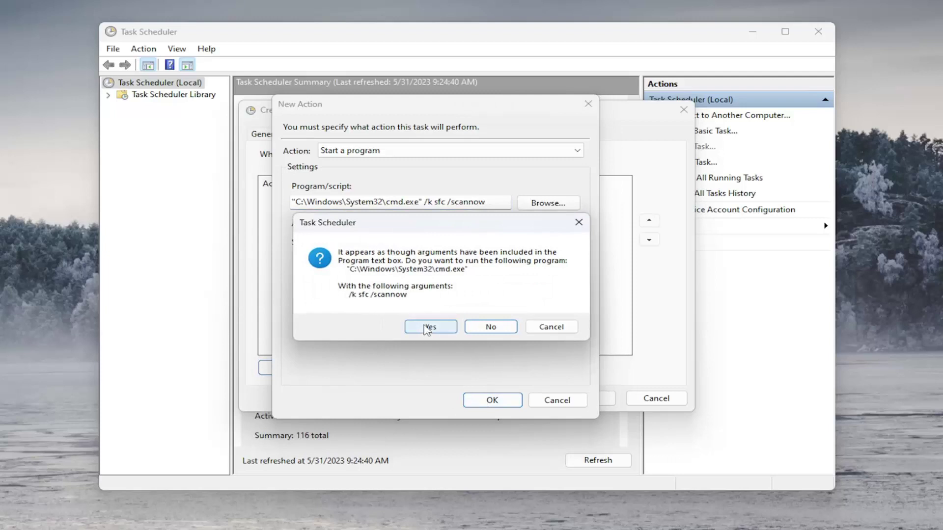
pyautogui.click(428, 327)
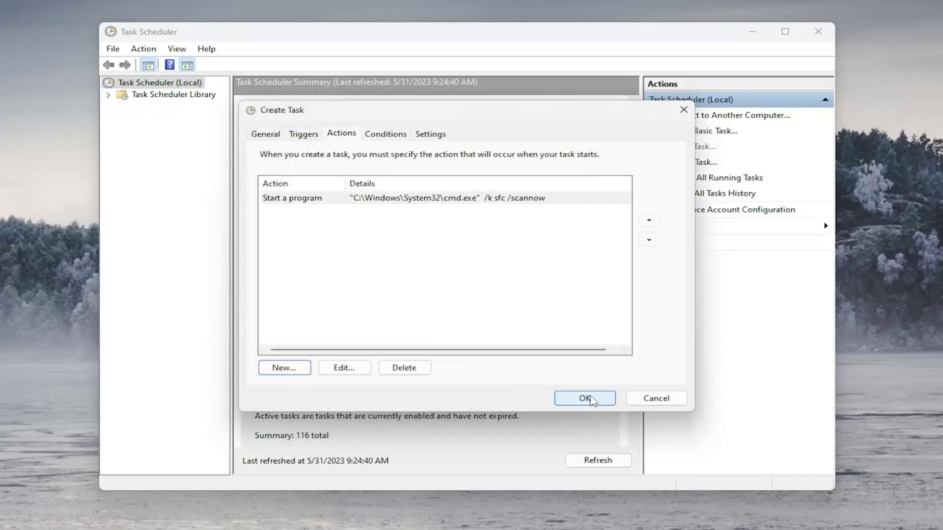
pyautogui.click(586, 398)
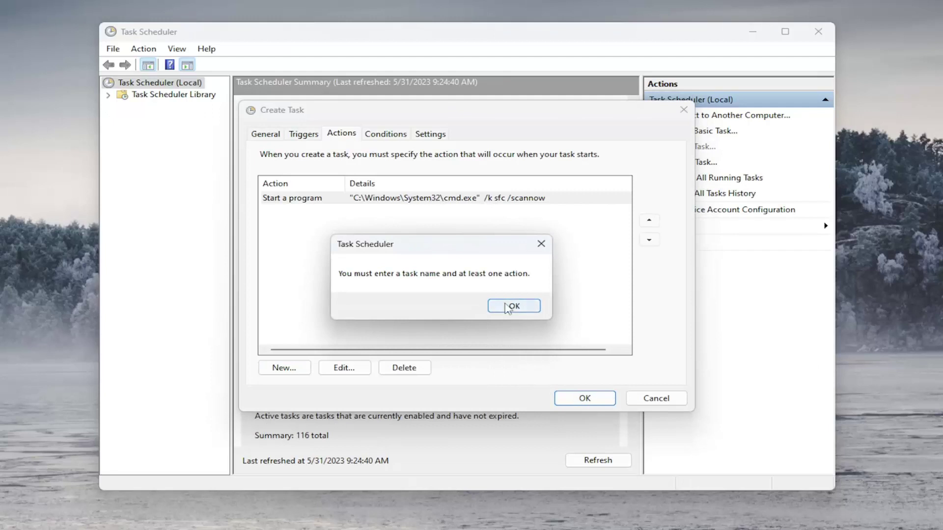
pyautogui.click(510, 306)
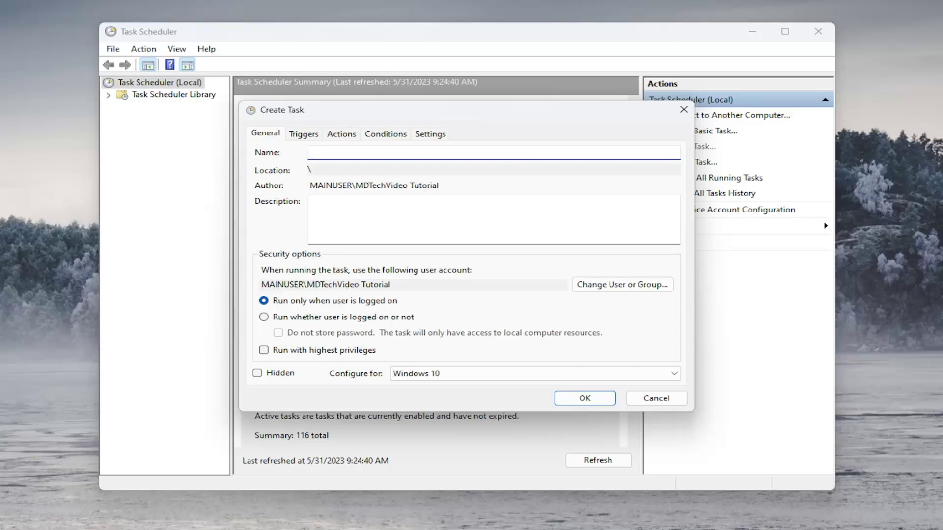
pyautogui.write('Command Example')
pyautogui.click(573, 399)
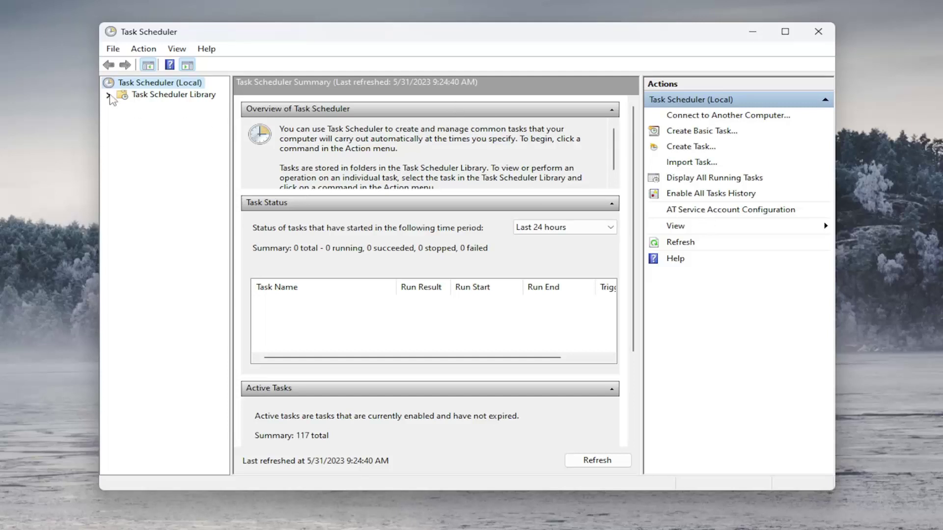
# Open the Task Scheduler Library, widen the Name column, and select Command Example to view its startup-trigger details
pyautogui.scroll(-2, 355, 245)
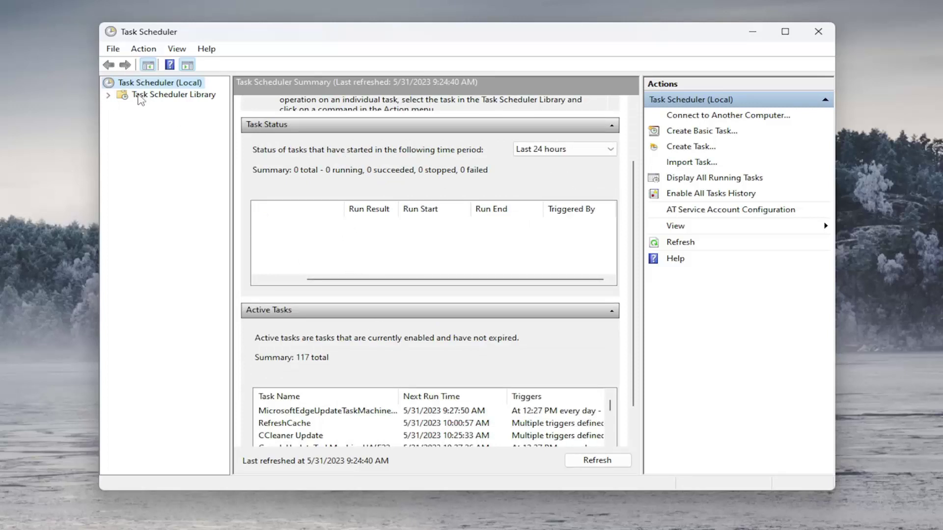
pyautogui.click(141, 98)
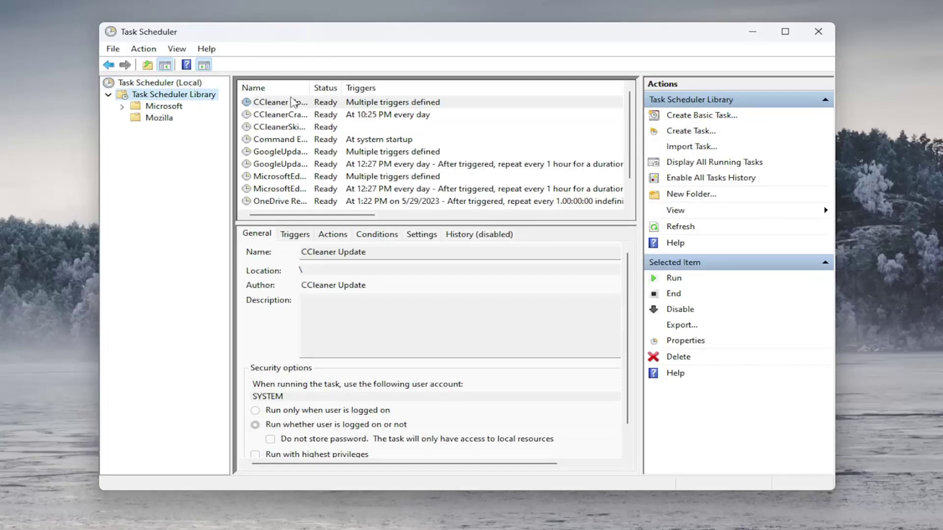
pyautogui.moveTo(310, 88); pyautogui.dragTo(411, 92)
pyautogui.click(293, 143)
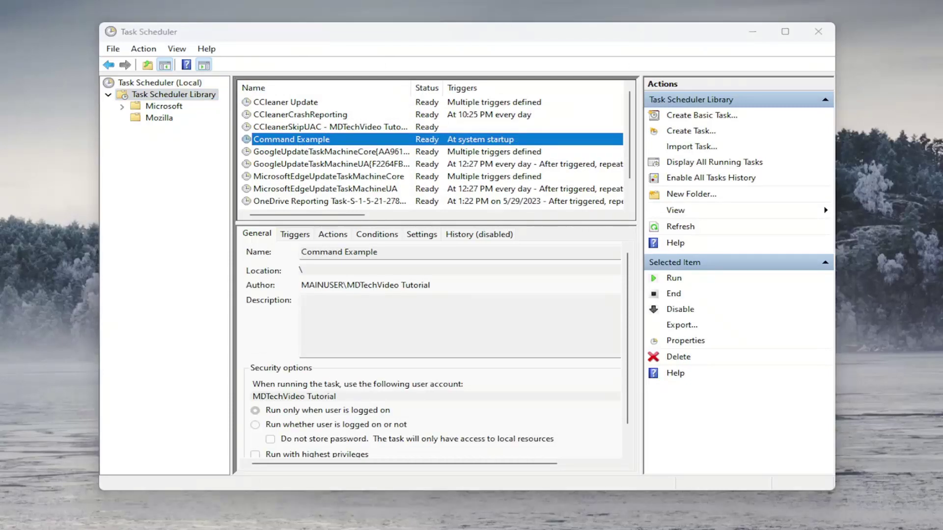
pyautogui.doubleClick(299, 144)
pyautogui.moveTo(199, 38); pyautogui.dragTo(489, 126)
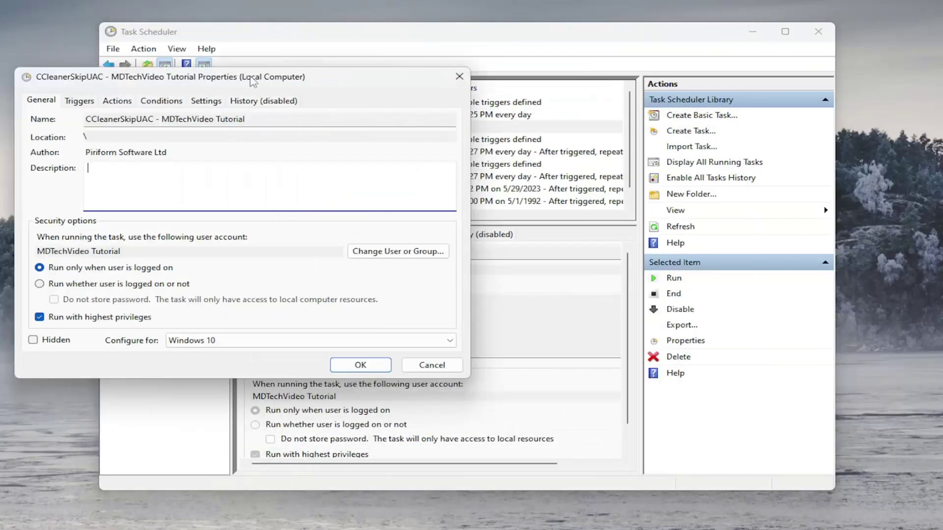
pyautogui.moveTo(263, 76); pyautogui.dragTo(409, 88)
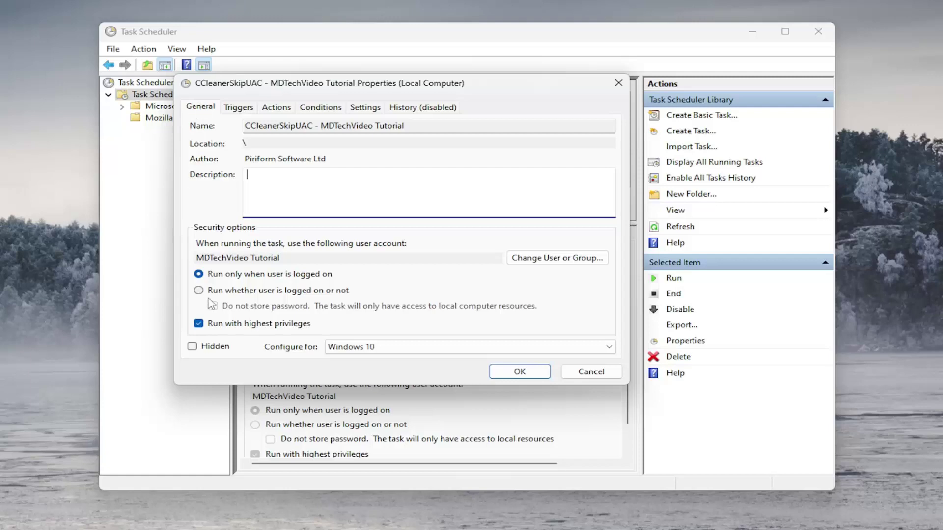
pyautogui.moveTo(324, 83); pyautogui.dragTo(347, 58)
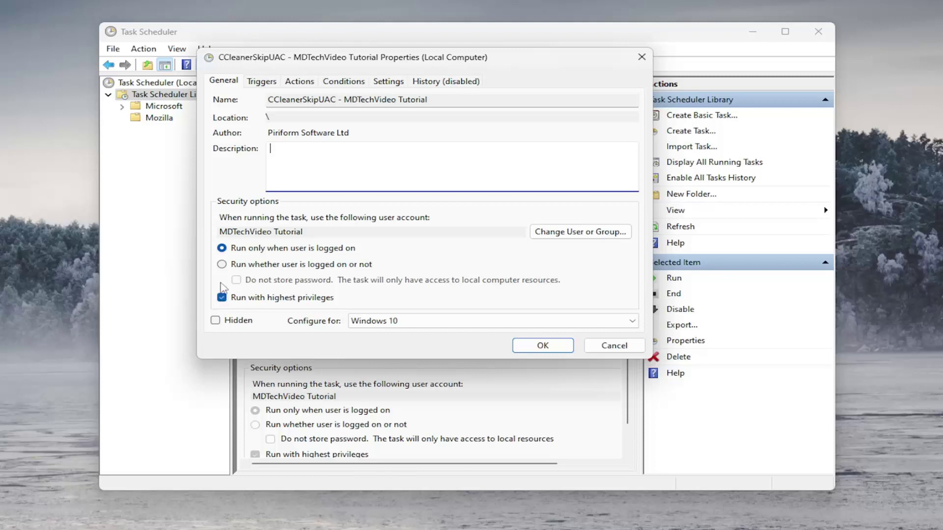
pyautogui.moveTo(321, 58); pyautogui.dragTo(355, 90)
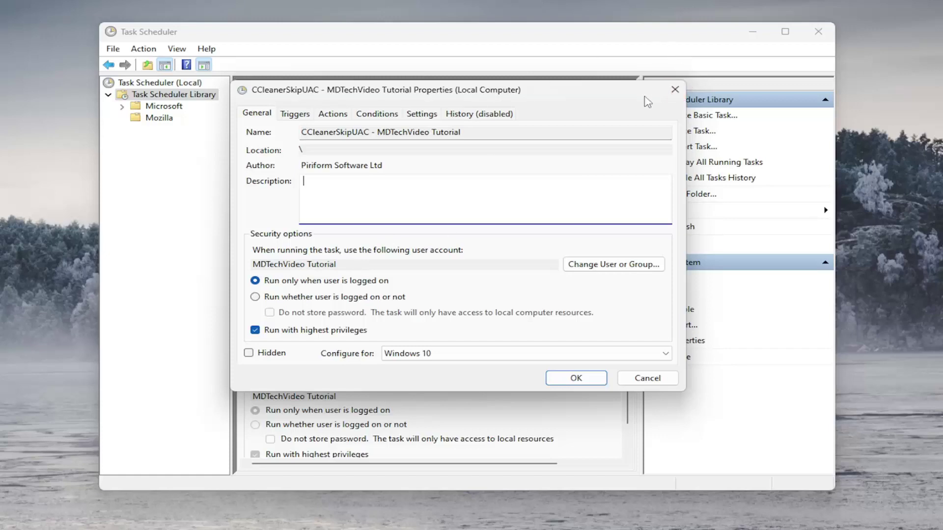
pyautogui.click(675, 90)
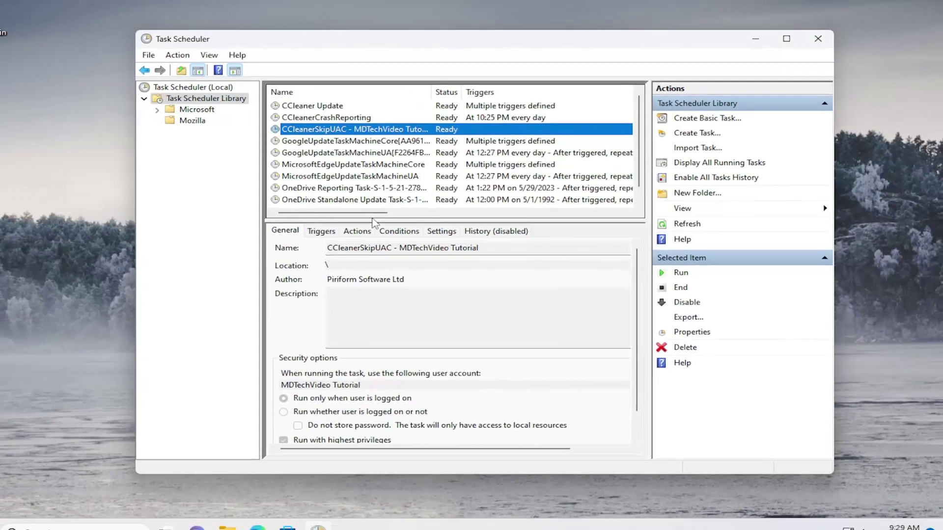